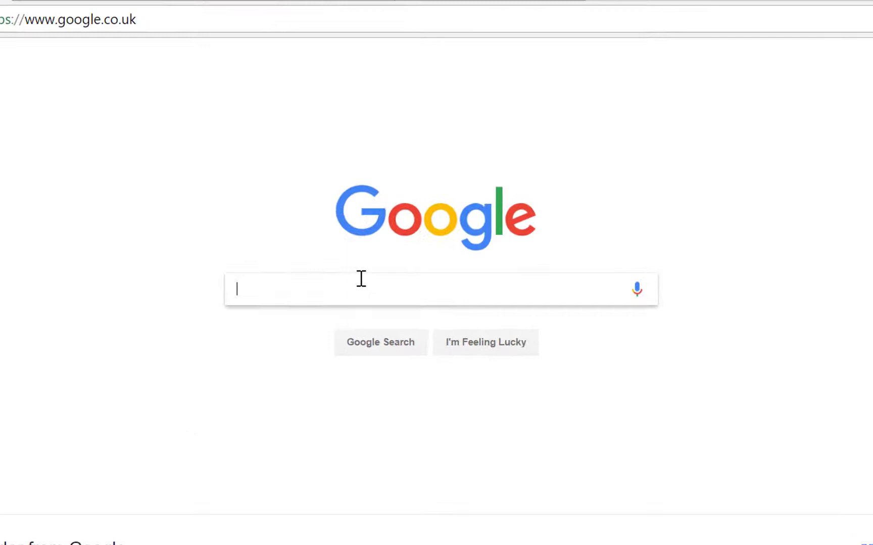
Search Google for 'access structures'
type("access st")
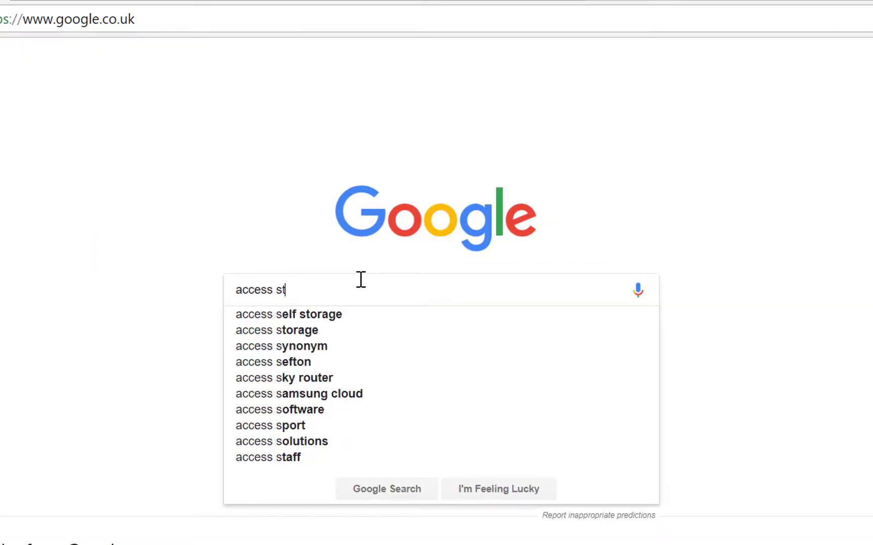
type("ructures")
key("Return")
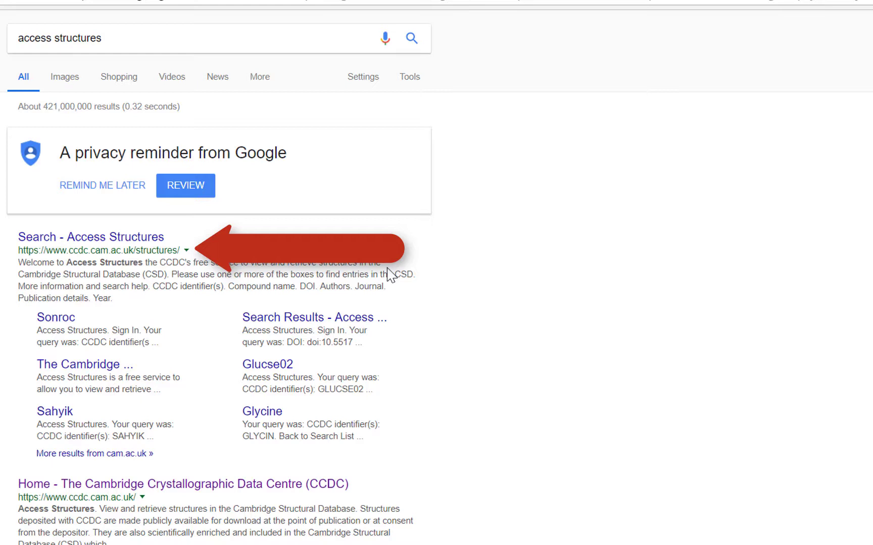
Open the Search - Access Structures page and run a compound-name search for aspirin
left_click(147, 241)
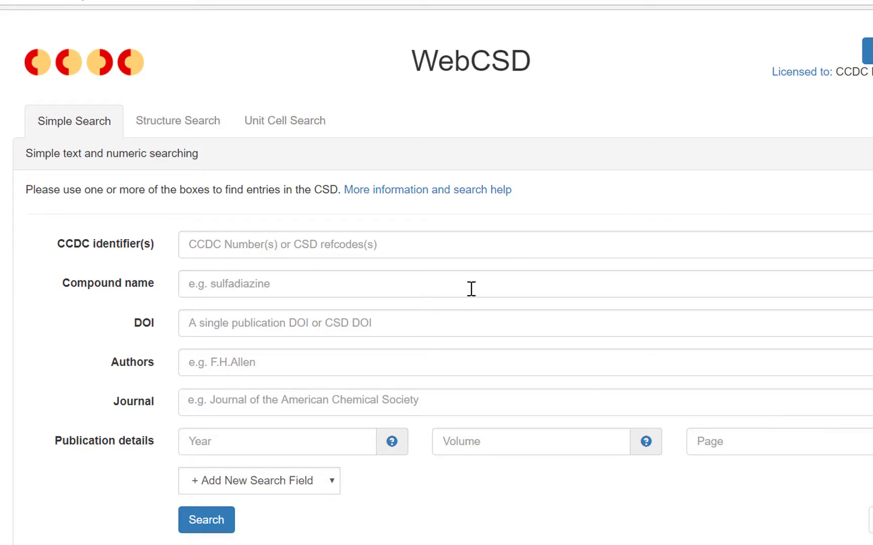
left_click(452, 276)
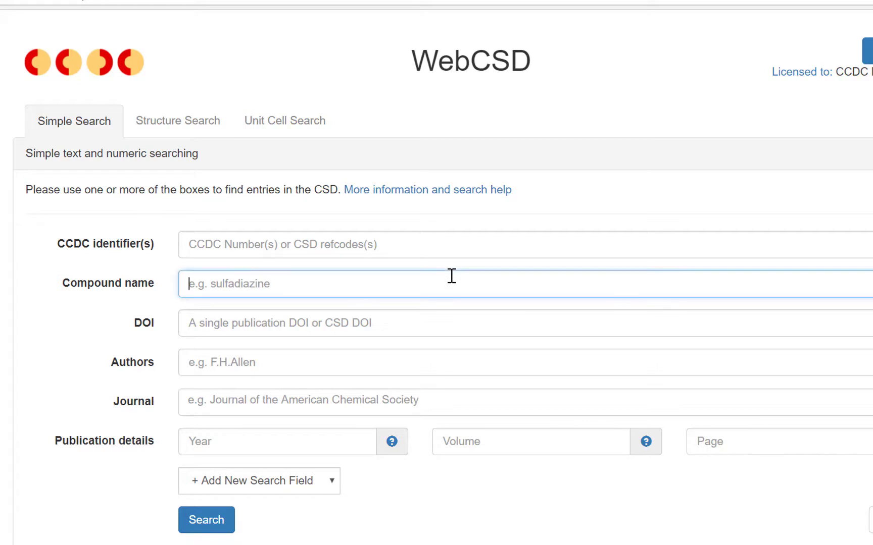
type("aspirin")
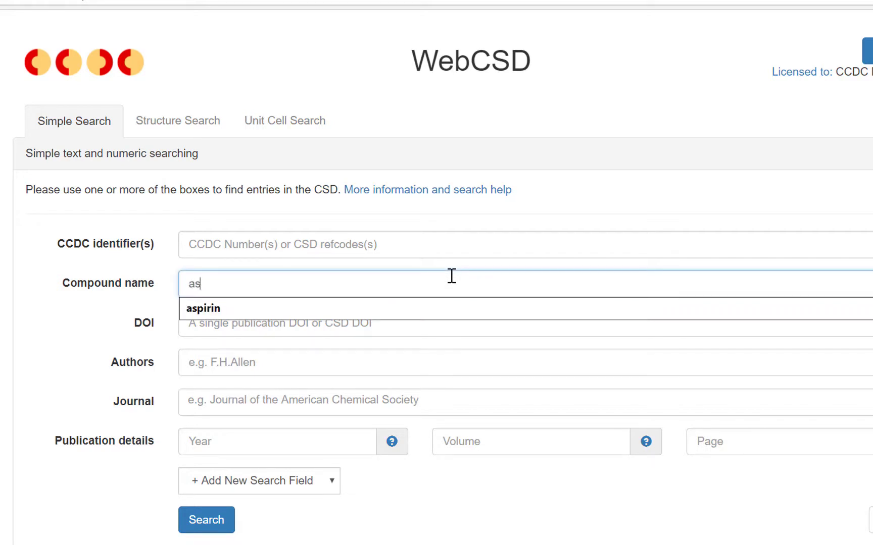
key("Return")
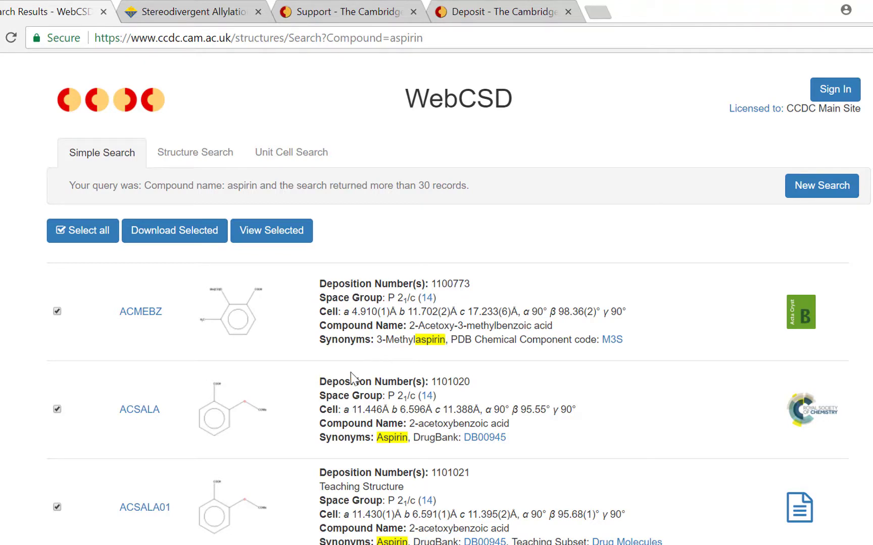
scroll(440, 348, "down", 6)
scroll(440, 349, "down", 20)
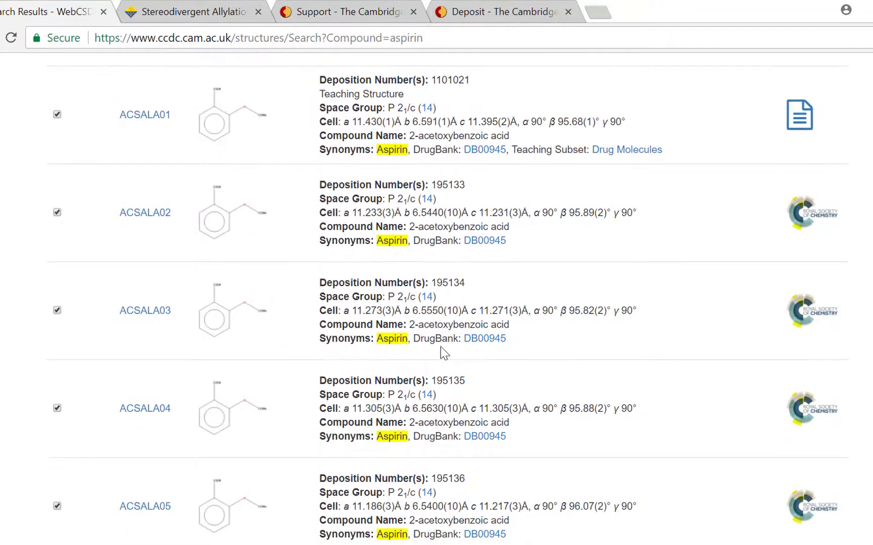
scroll(441, 347, "down", 9)
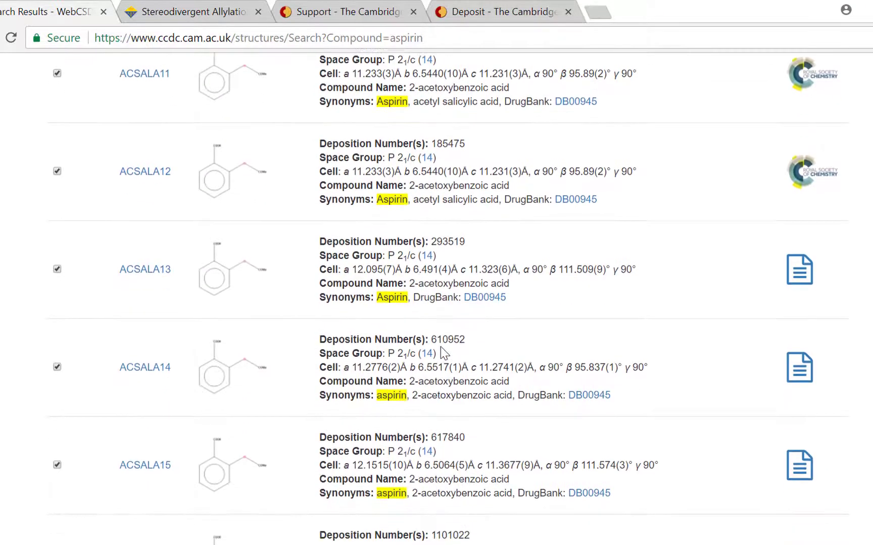
scroll(440, 349, "down", 19)
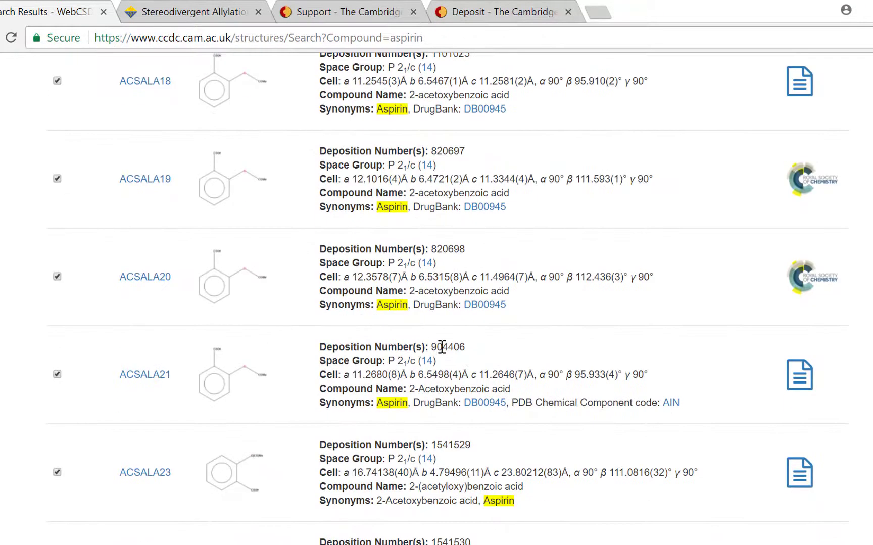
scroll(441, 347, "up", 20)
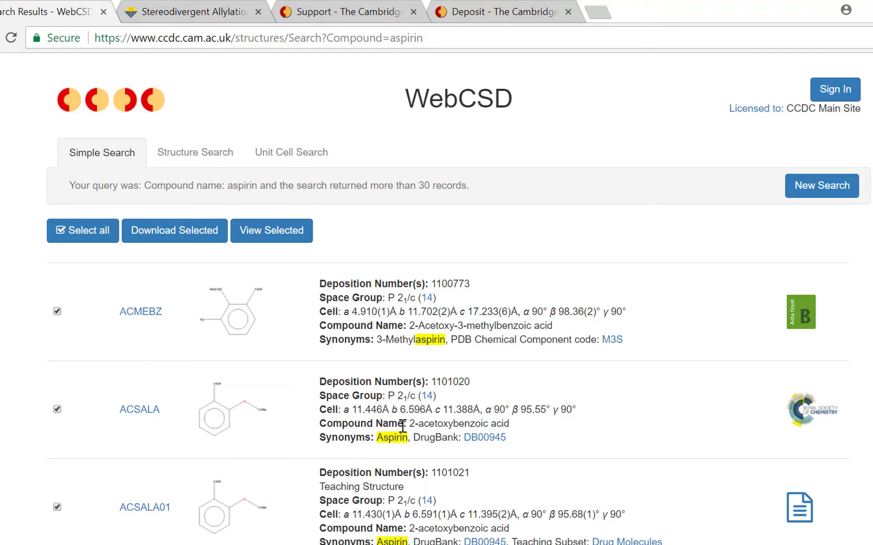
Open the ACSALA entry and select its compound name
left_click(129, 410)
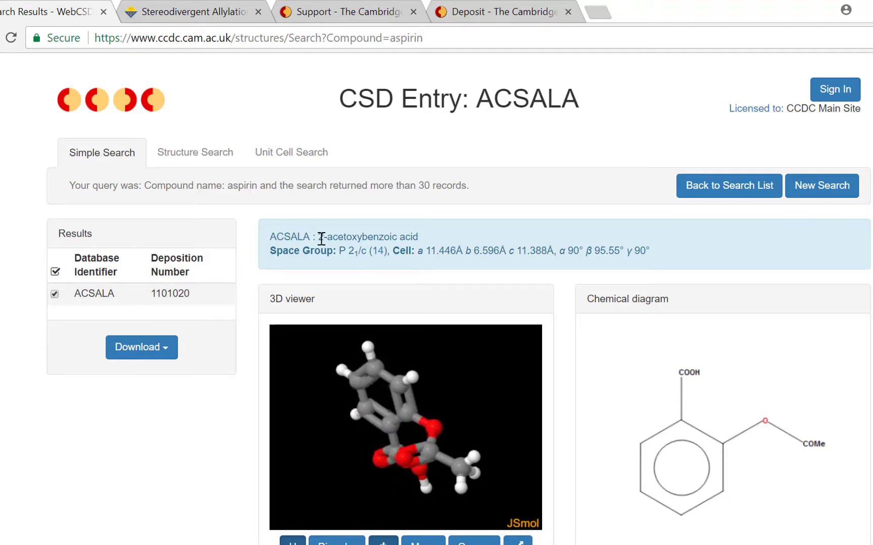
left_click_drag(318, 236, 415, 237)
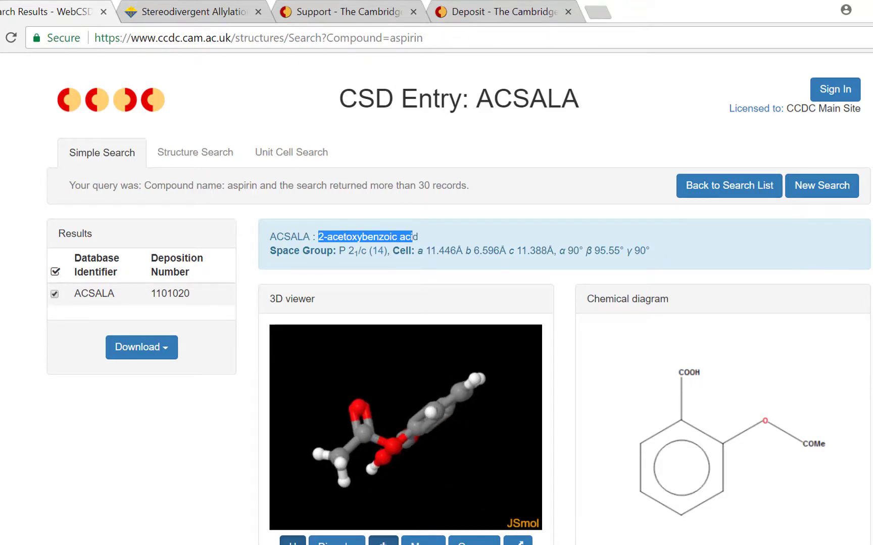
scroll(556, 425, "down", 4)
Switch the 3D model style to Spacefill, then back to Ball and Stick
left_click(298, 391)
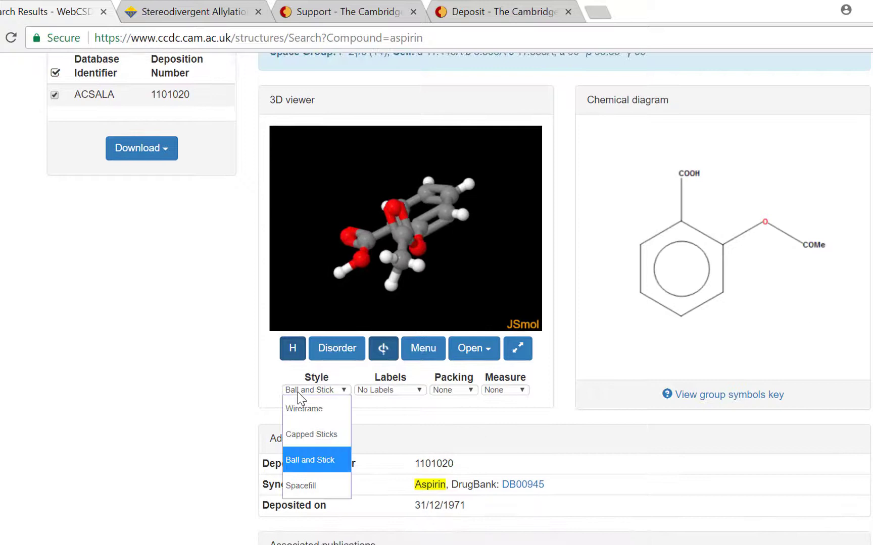
left_click(294, 484)
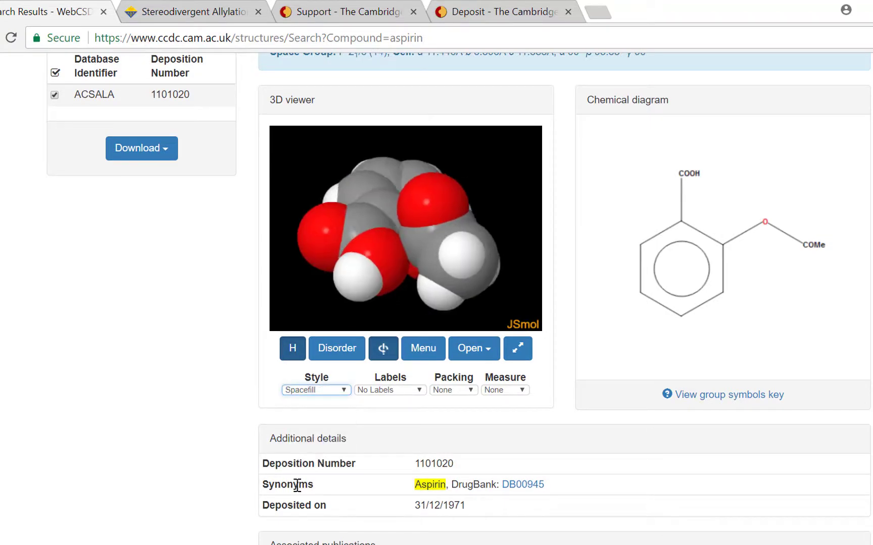
left_click(308, 391)
left_click(301, 459)
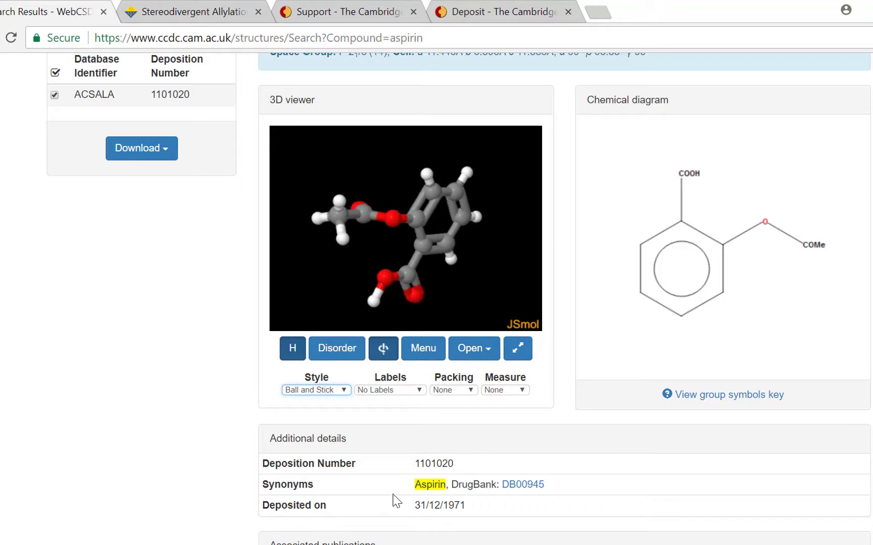
Scroll through the ACSALA details: formula C9H8O4, polymorph I, R-factor 10.80
scroll(419, 492, "down", 4)
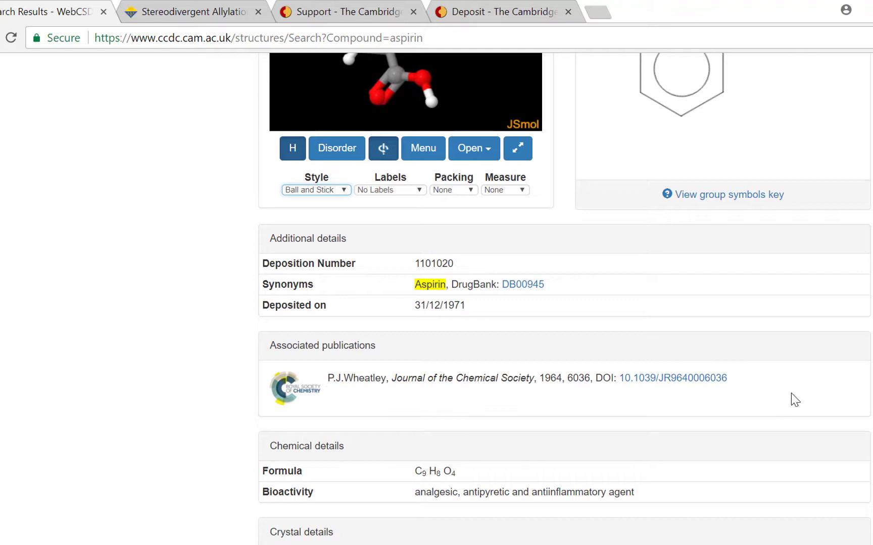
scroll(717, 417, "down", 2)
scroll(718, 417, "down", 5)
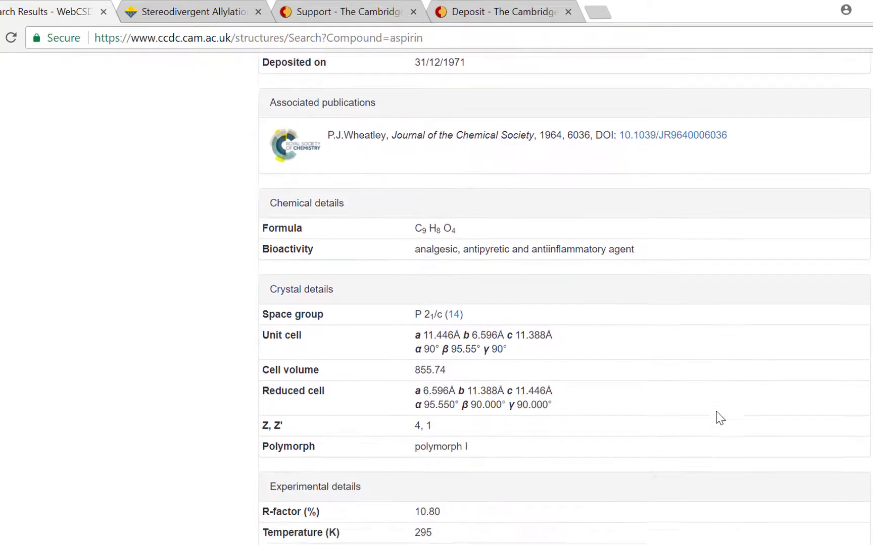
scroll(425, 478, "down", 1)
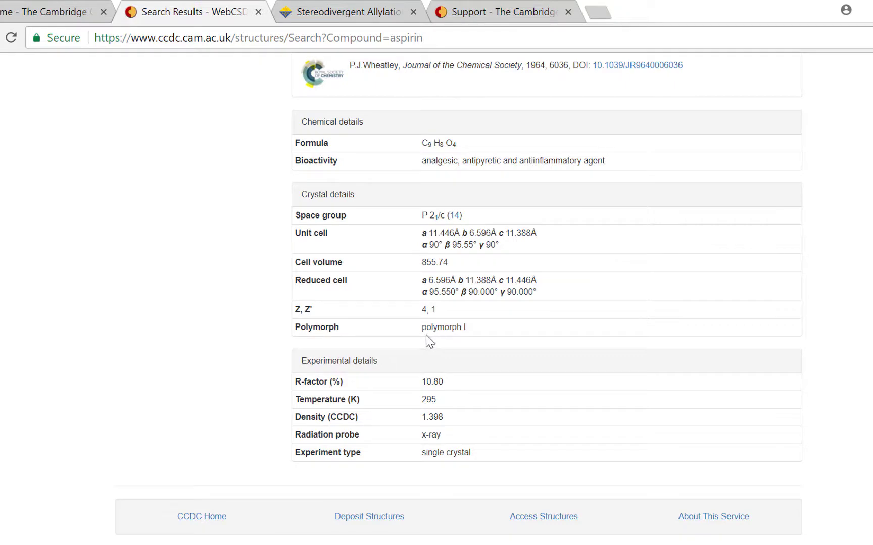
scroll(422, 338, "up", 11)
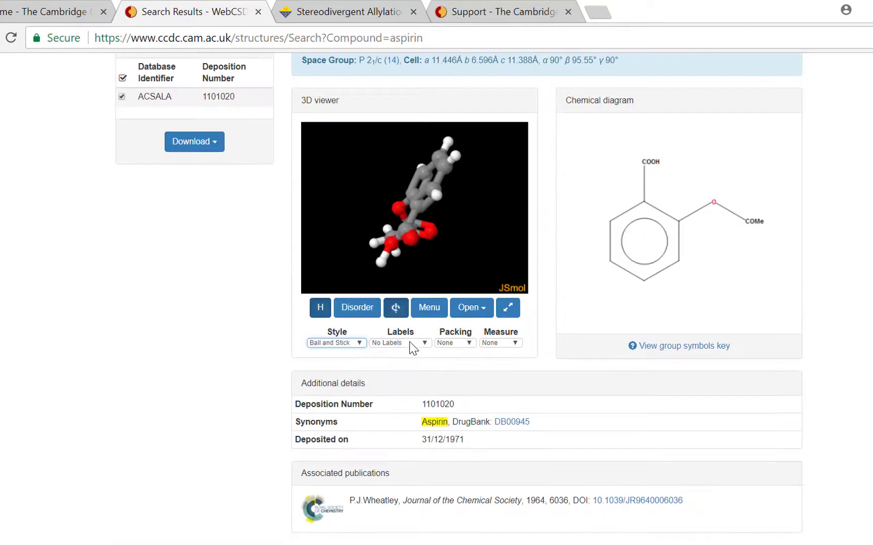
Run a new search for journal Journal of the American Chemical Society, year 2018
left_click(763, 169)
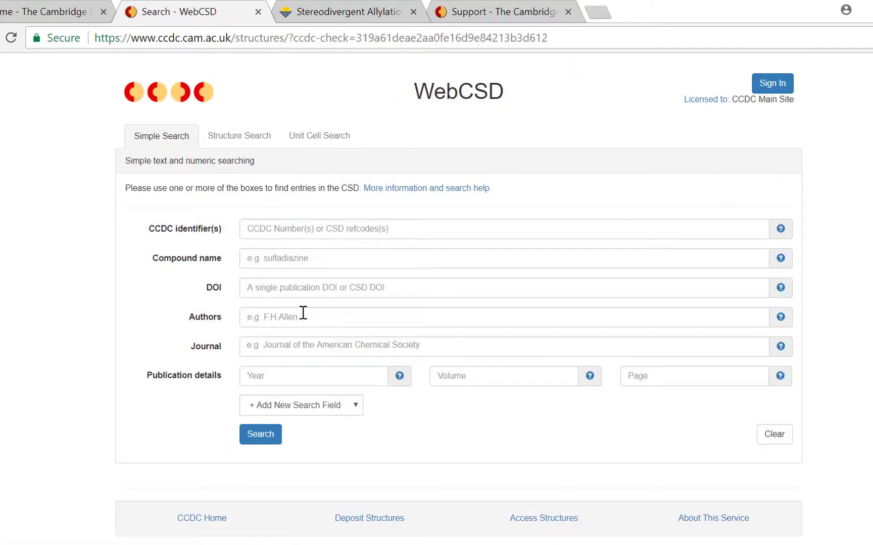
left_click(272, 344)
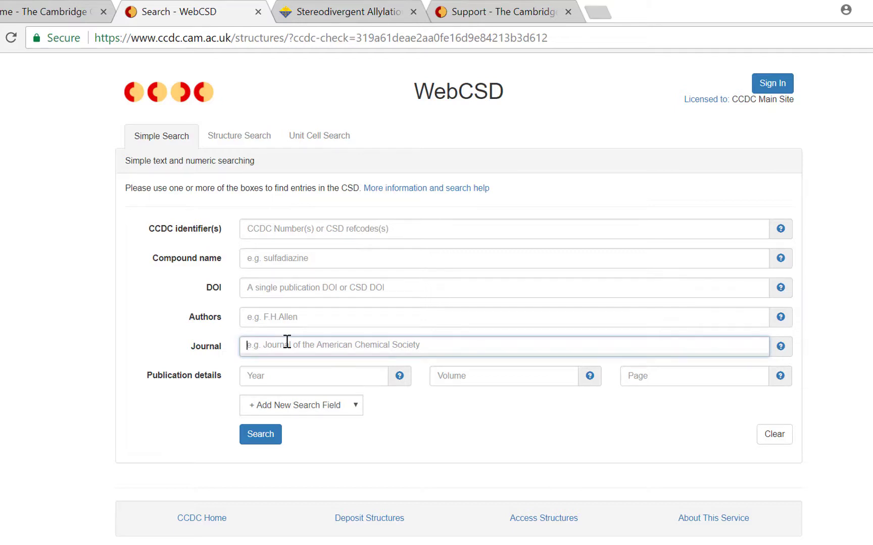
type("Journal of")
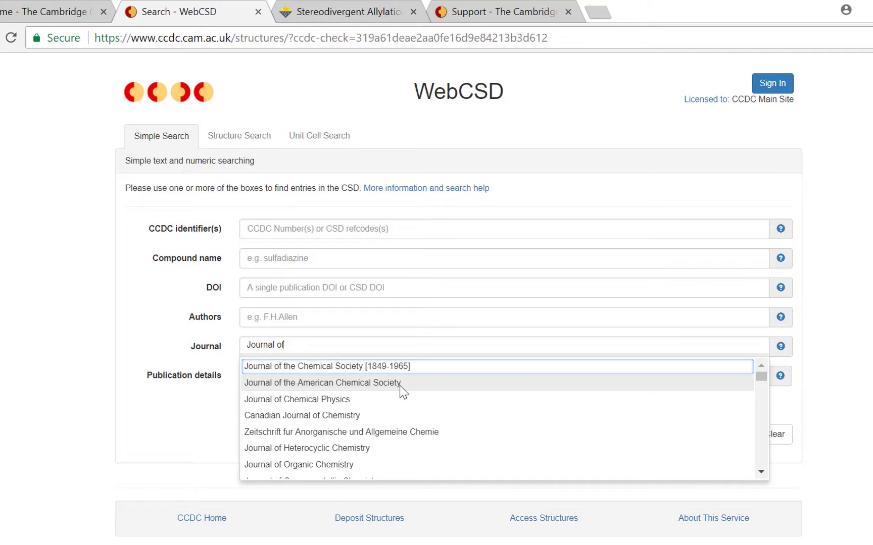
left_click(402, 383)
left_click(295, 375)
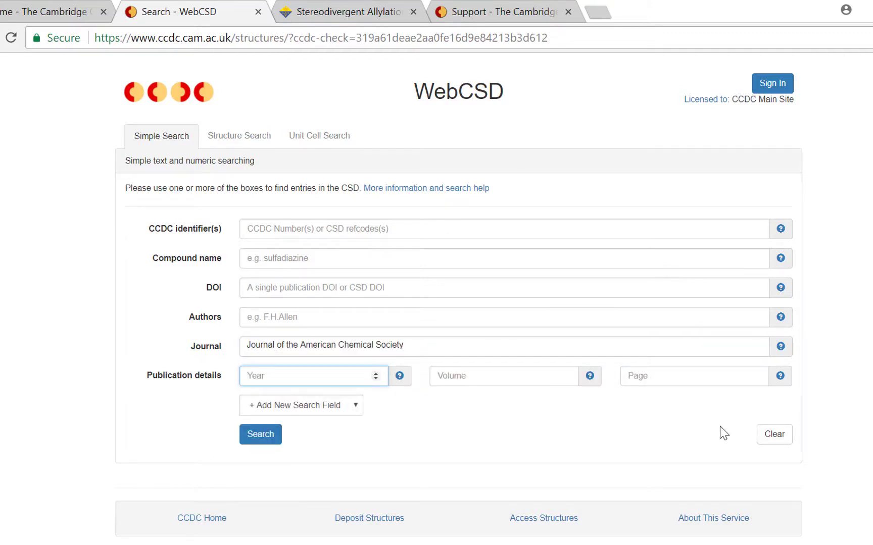
type("2018")
key("Return")
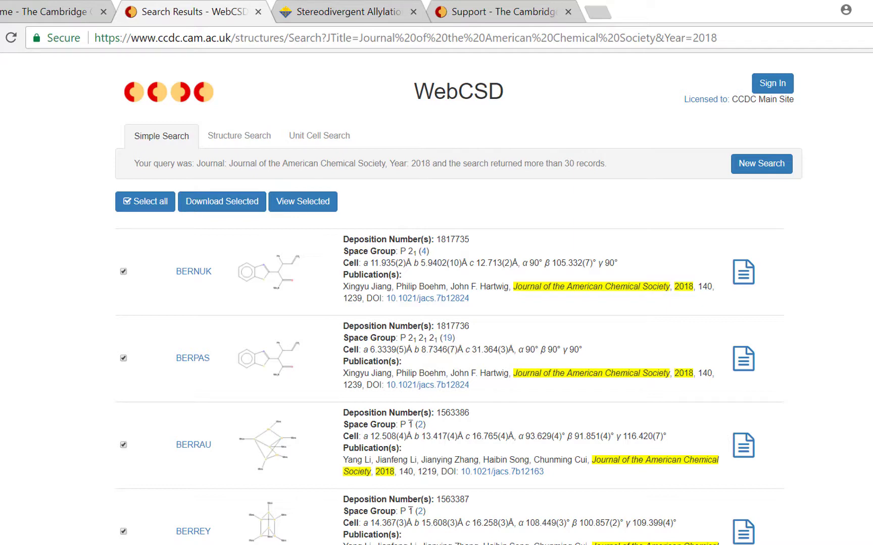
scroll(154, 372, "down", 15)
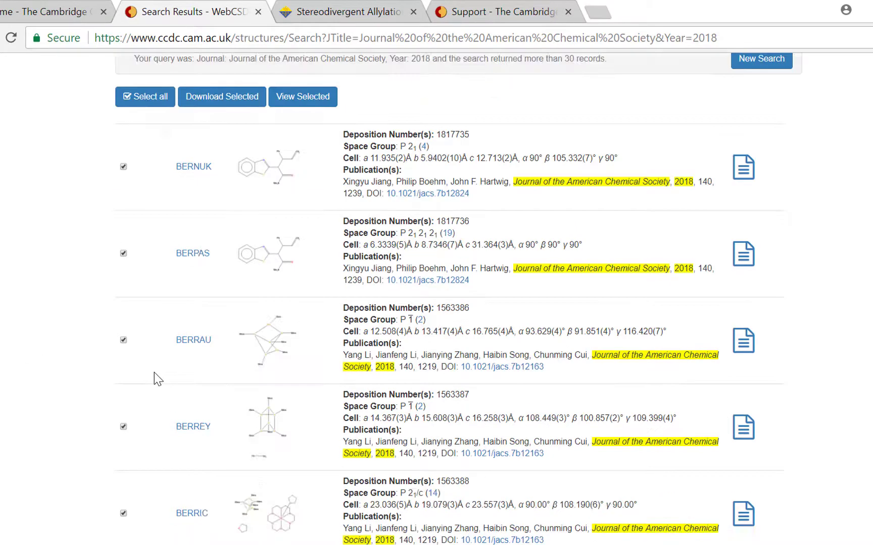
scroll(156, 373, "down", 20)
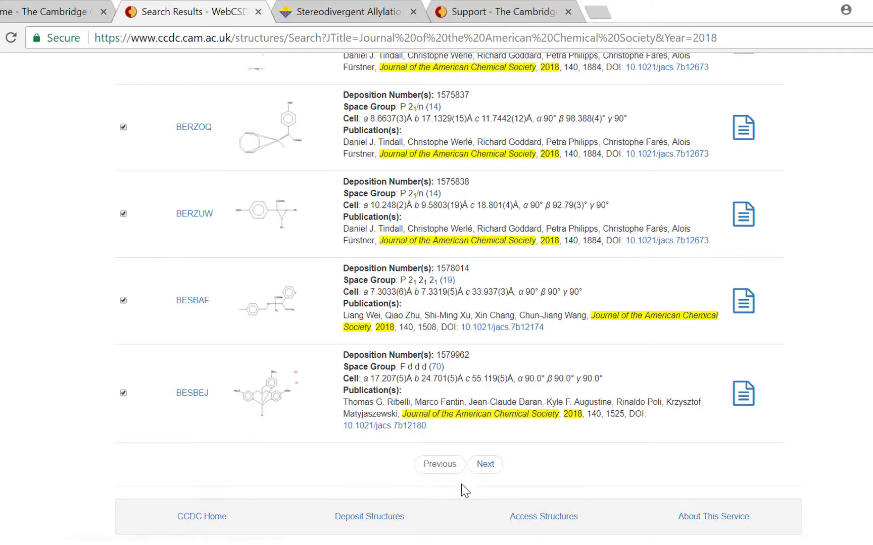
left_click(482, 474)
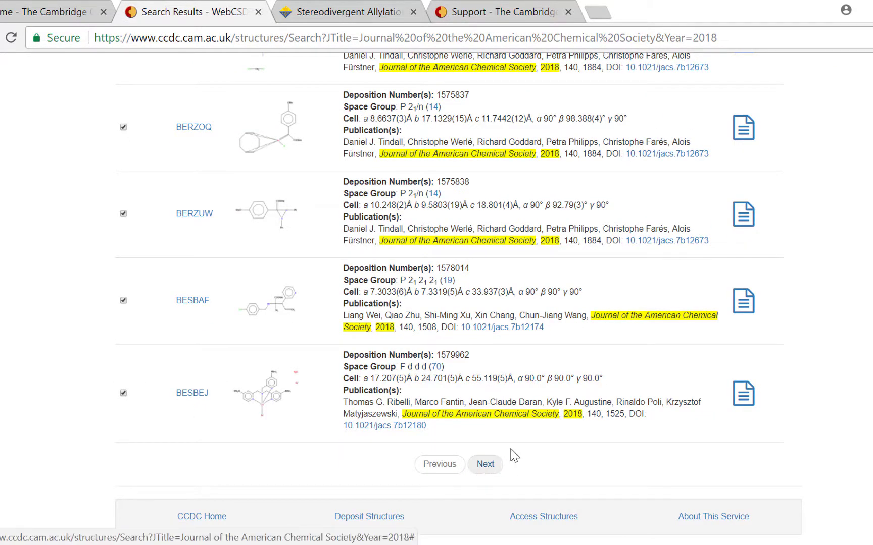
scroll(566, 404, "up", 10)
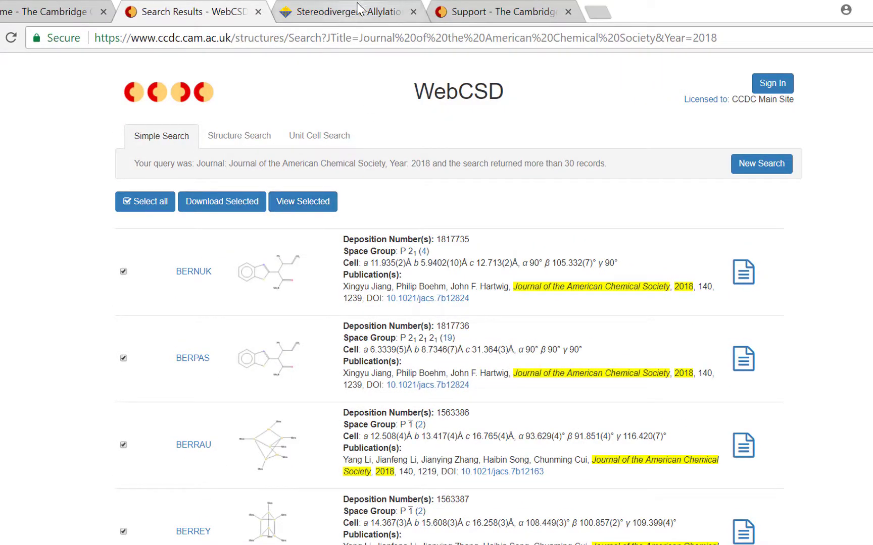
Find 'x-ray' in the JACS paper PDF and select its DOI 10.1021/jacs.7b12824
left_click(374, 11)
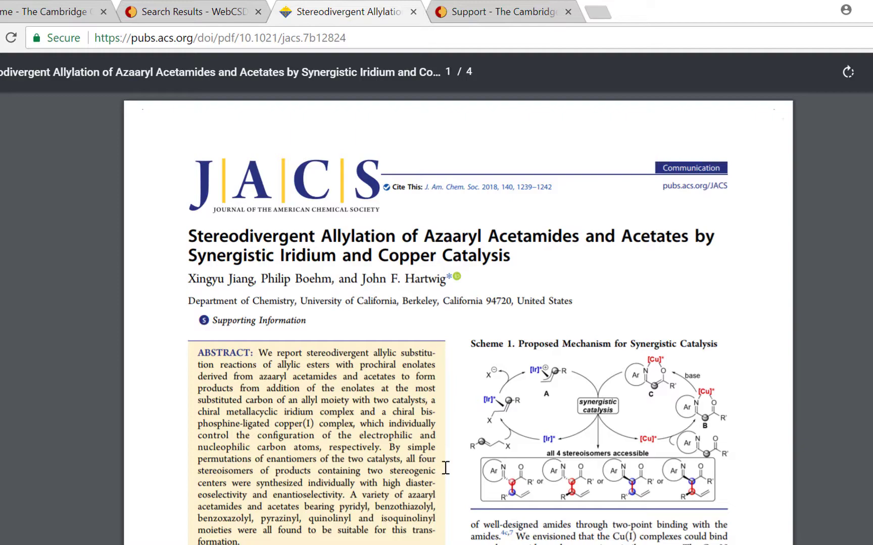
key("ctrl+f")
type("x-ray")
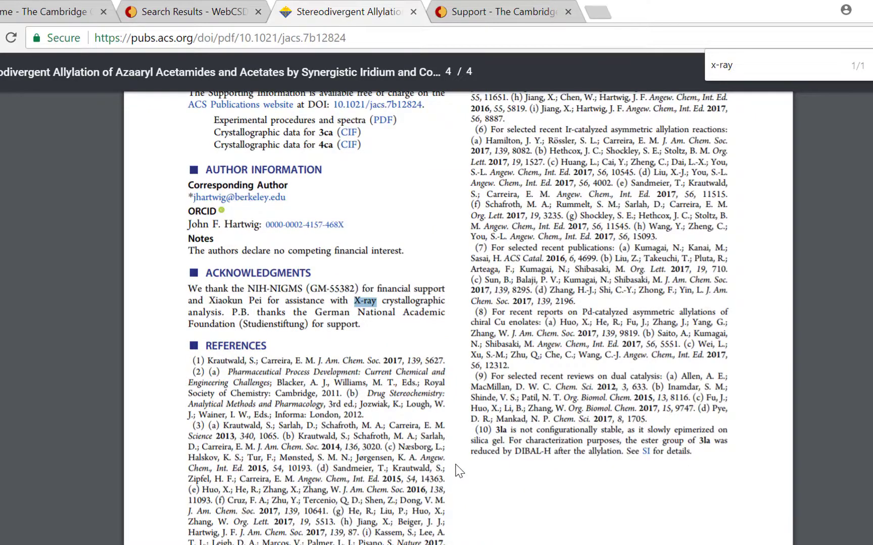
scroll(309, 304, "up", 5)
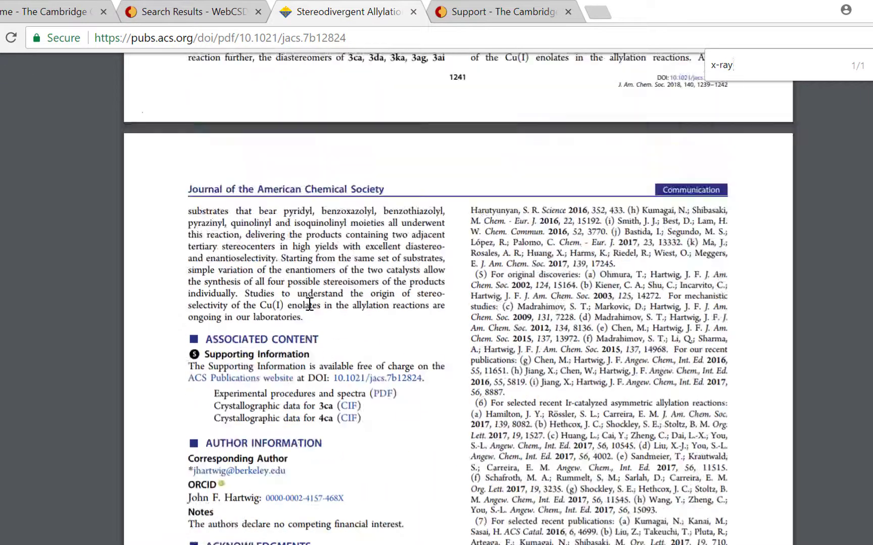
scroll(309, 305, "up", 3)
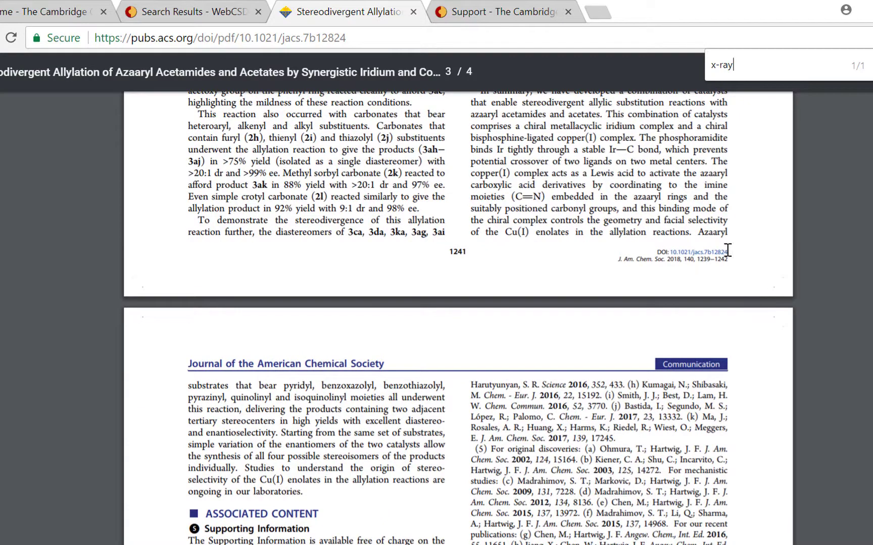
left_click_drag(723, 260, 670, 252)
key("ctrl+c")
left_click(217, 13)
Run a new WebCSD search on DOI 10.1021/jacs.7b12824, finding BERNUK and BERPAS
left_click(787, 171)
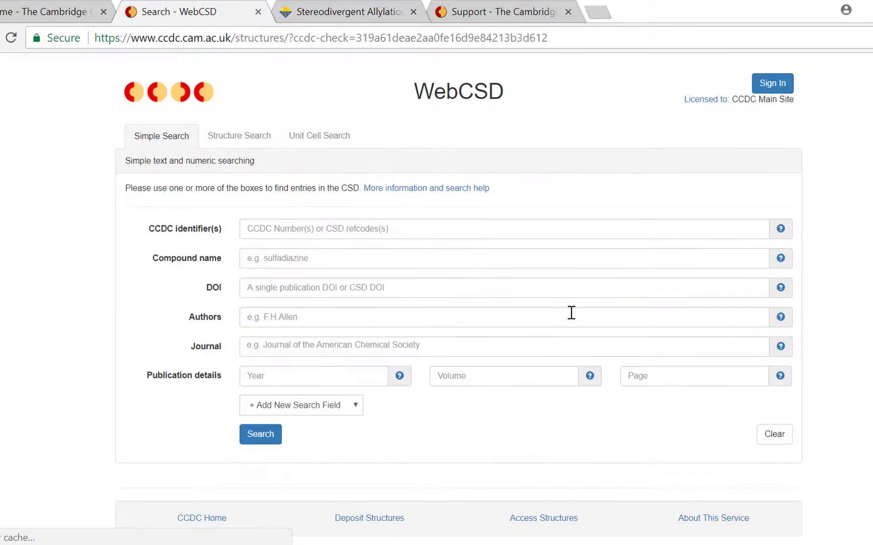
left_click(319, 287)
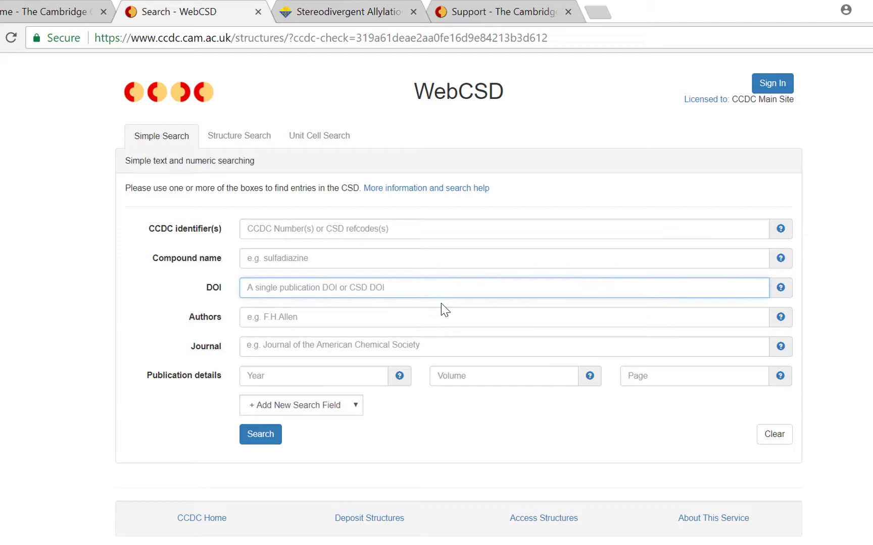
key("ctrl+v")
left_click(268, 442)
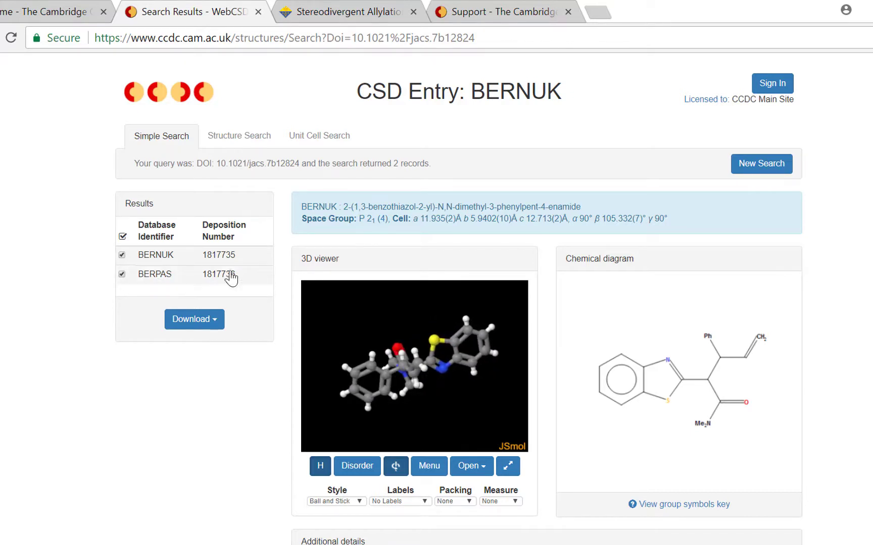
Check the two crystallographic data lines in the PDF, then start a blank WebCSD search
left_click(351, 14)
scroll(303, 273, "down", 3)
left_click_drag(362, 476, 220, 462)
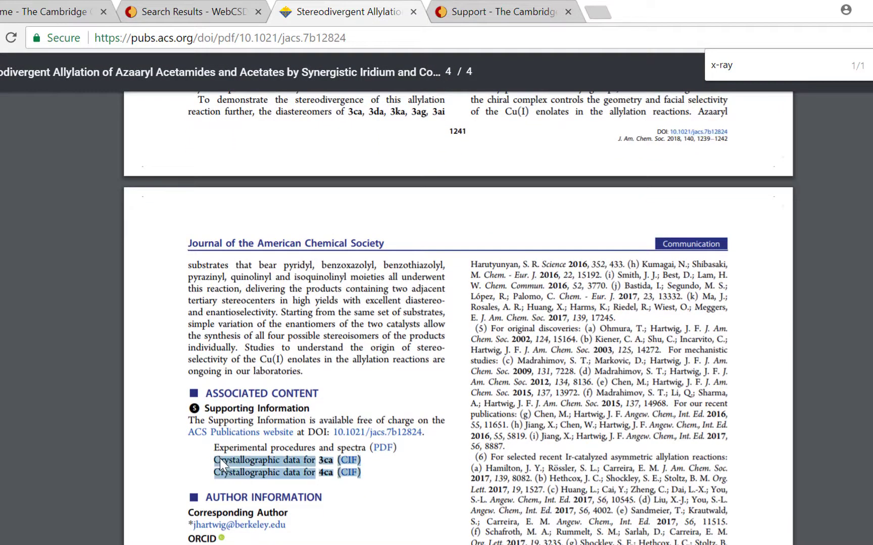
left_click(191, 11)
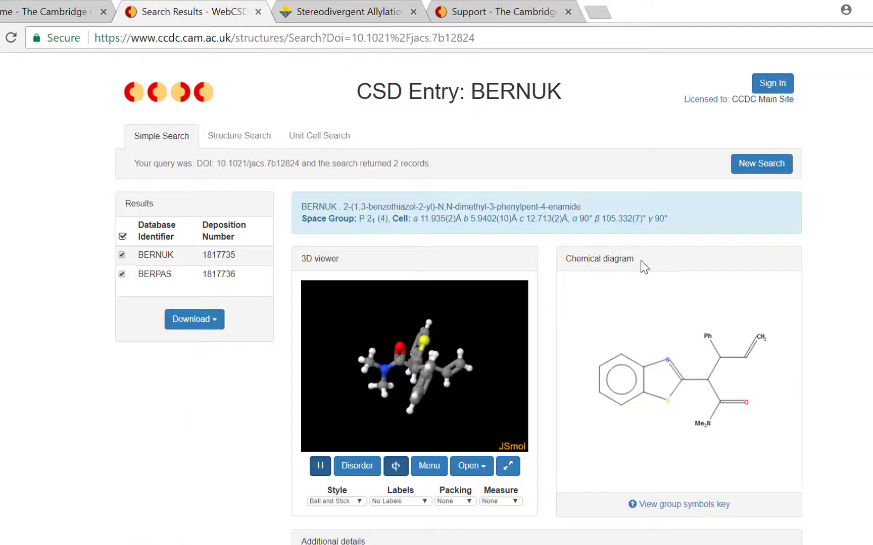
left_click(760, 164)
Search CCDC identifier 456789 and review the pre-filled structure request form
left_click(260, 229)
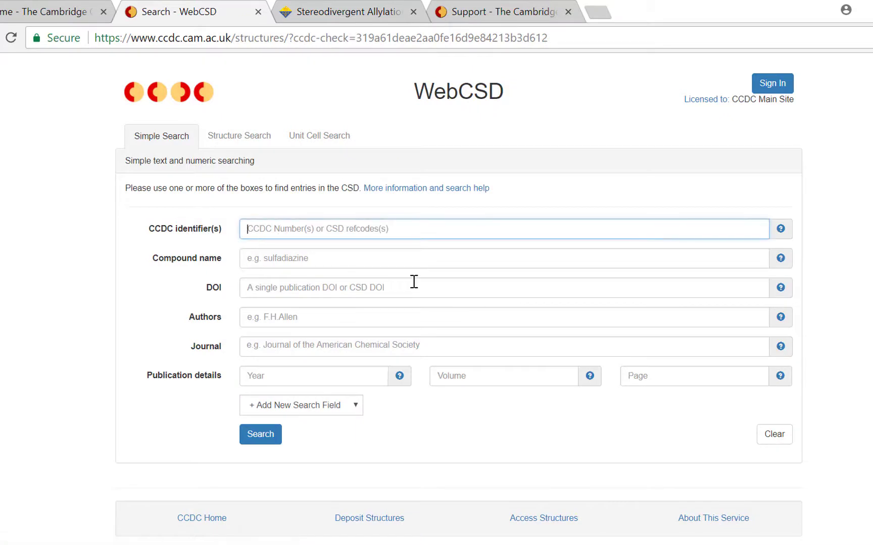
type("456789")
key("Return")
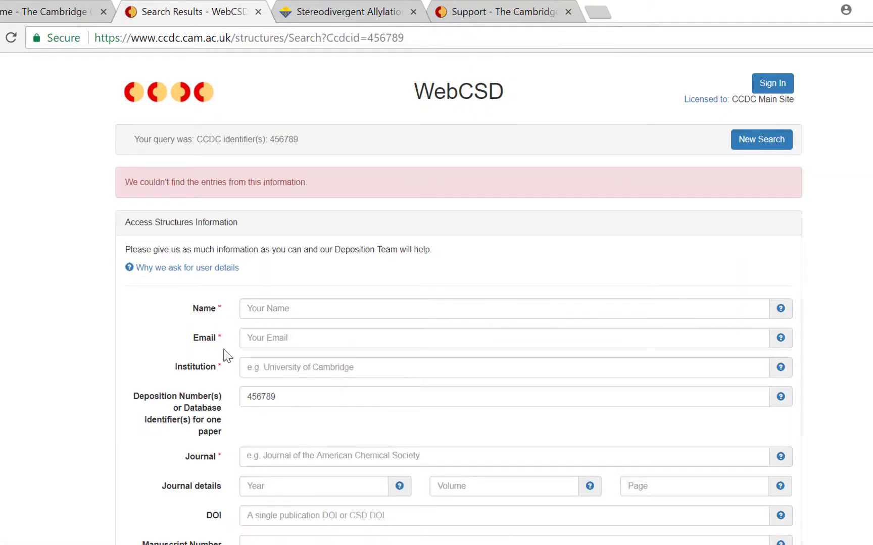
scroll(194, 394, "down", 2)
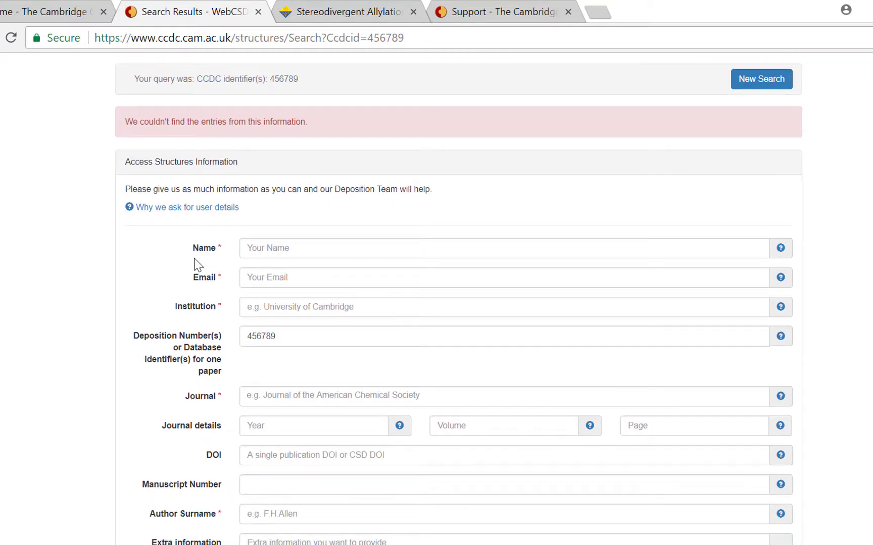
scroll(195, 265, "down", 1)
scroll(195, 264, "down", 5)
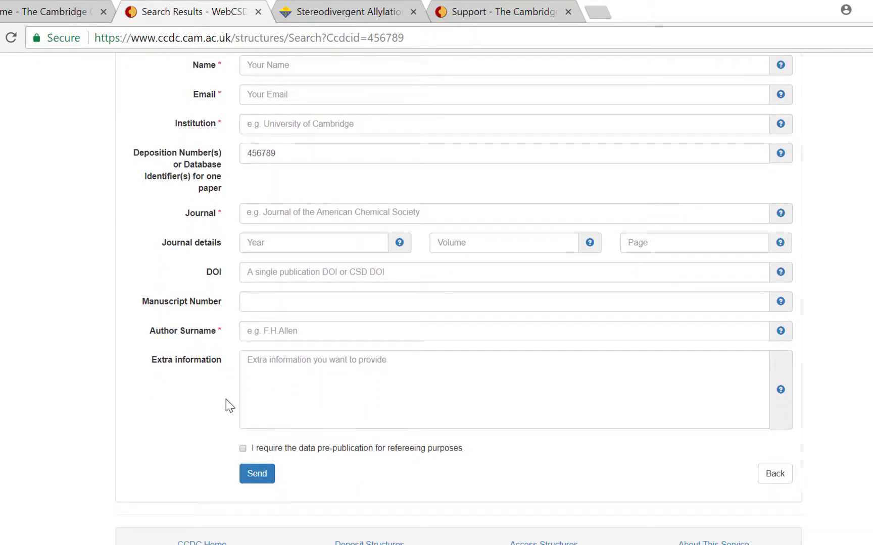
scroll(226, 399, "up", 5)
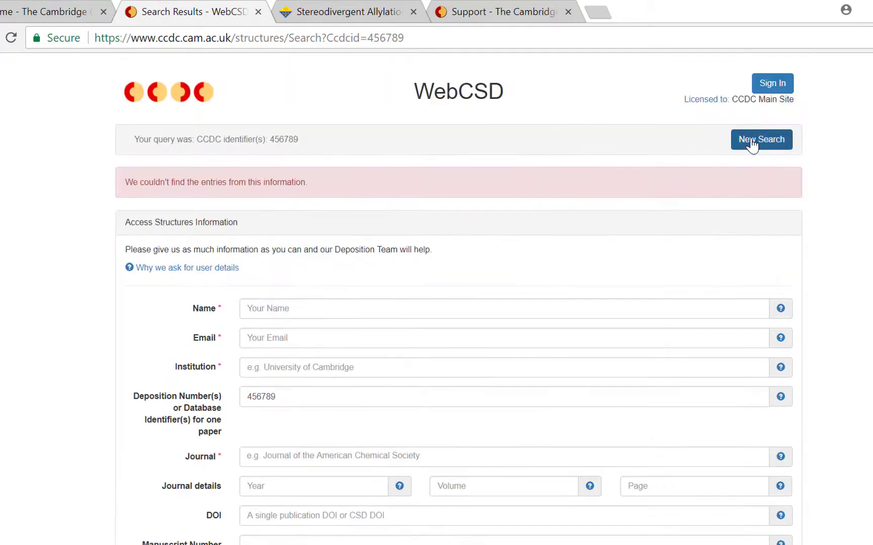
Run a new compound-name search using the 'teaching subset' suggestion
left_click(759, 138)
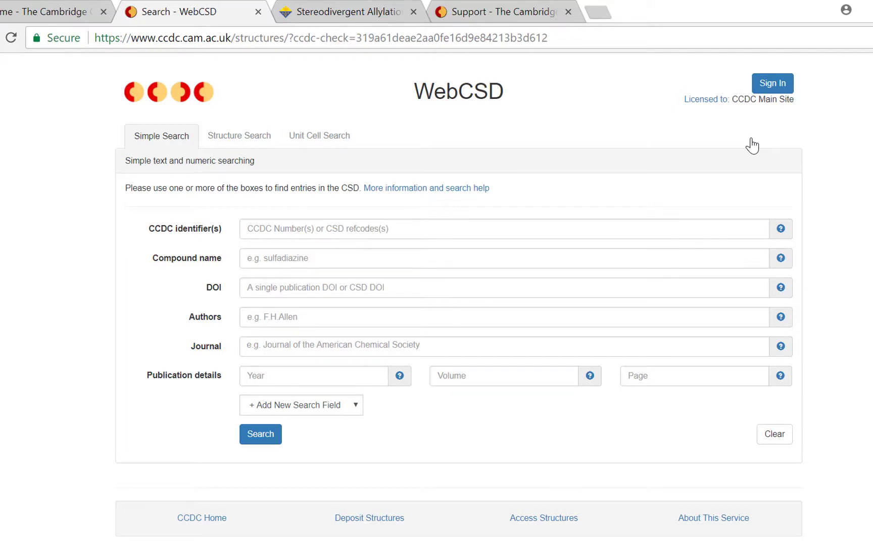
left_click(548, 256)
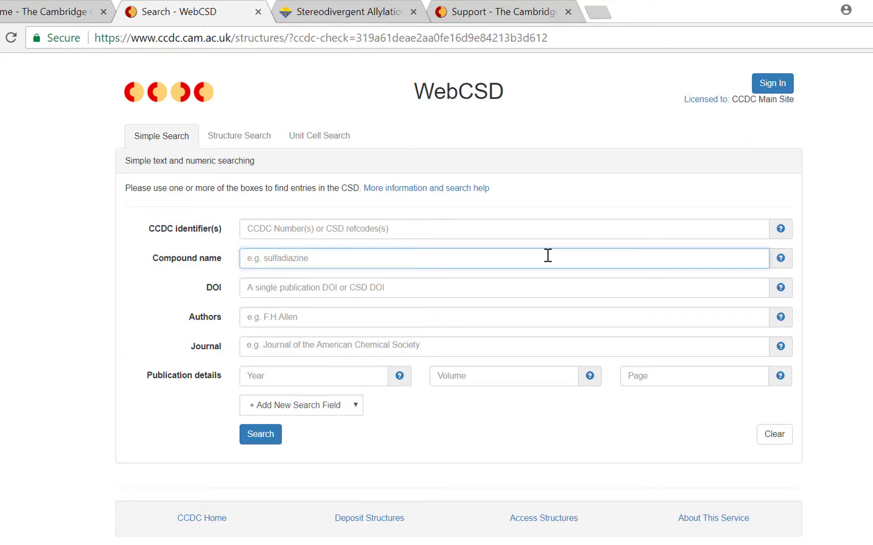
type("teaching")
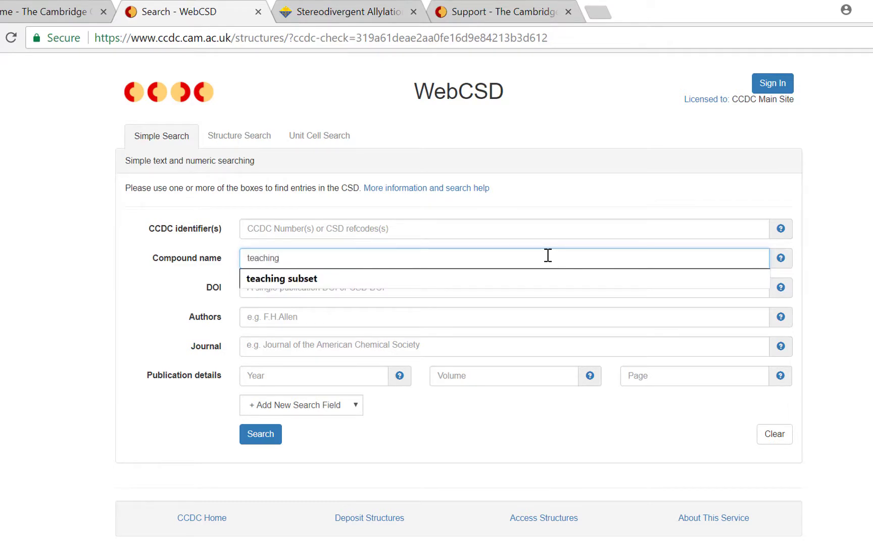
key("Down")
key("Return")
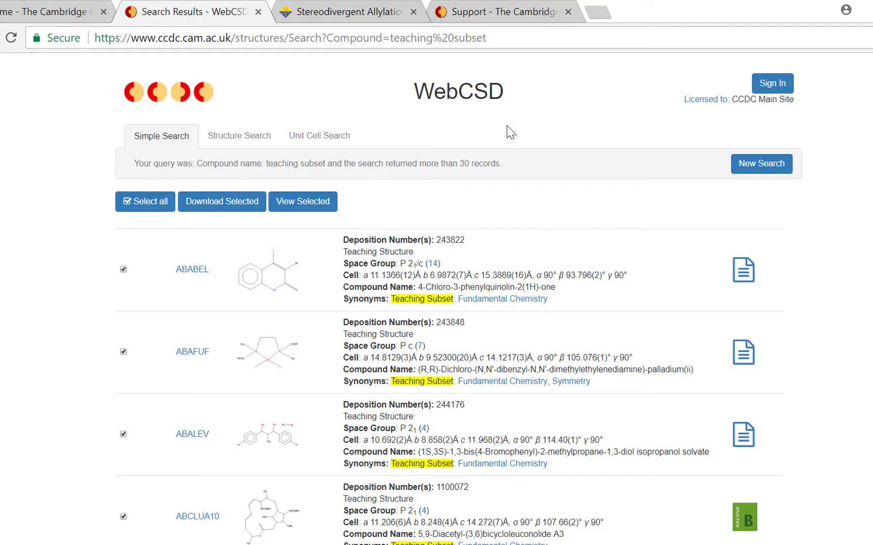
Switch to the 'Support - The Cambridge' browser tab
left_click(489, 13)
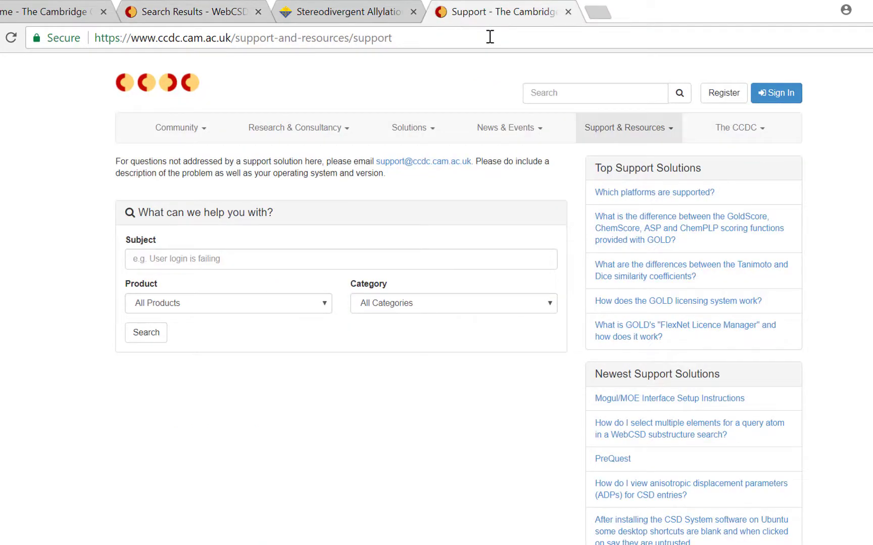